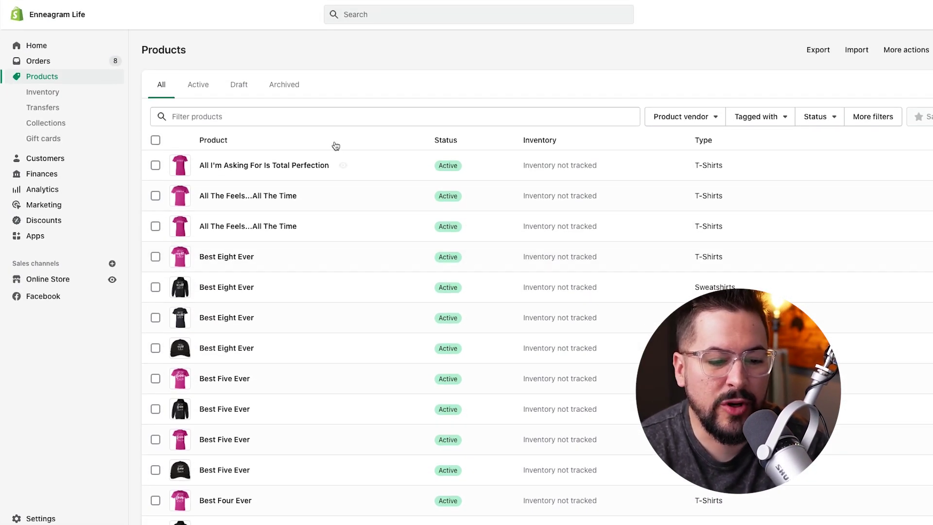
Scroll through the Products list to review the hat products in the catalogue
{"action": "scroll", "coordinate": [239, 367], "scroll_direction": "down", "scroll_amount": 20}
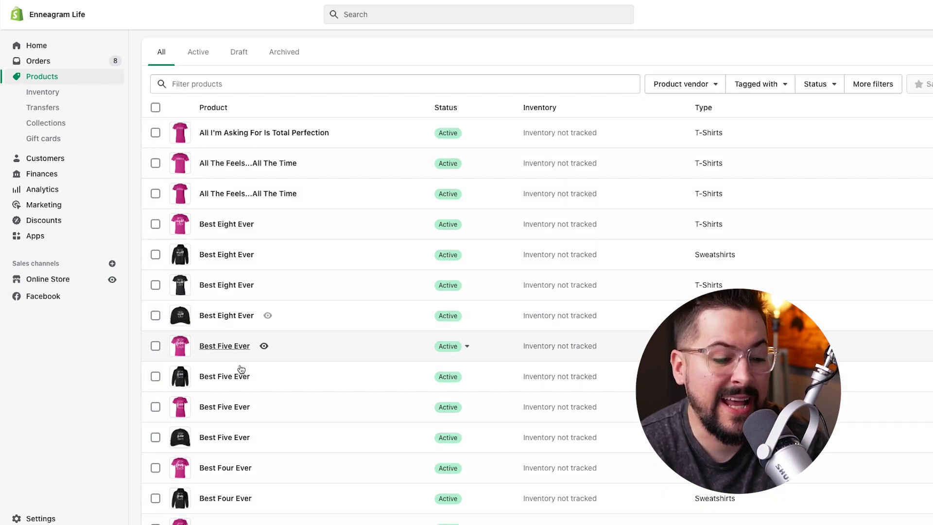
{"action": "scroll", "coordinate": [245, 369], "scroll_direction": "down", "scroll_amount": 5}
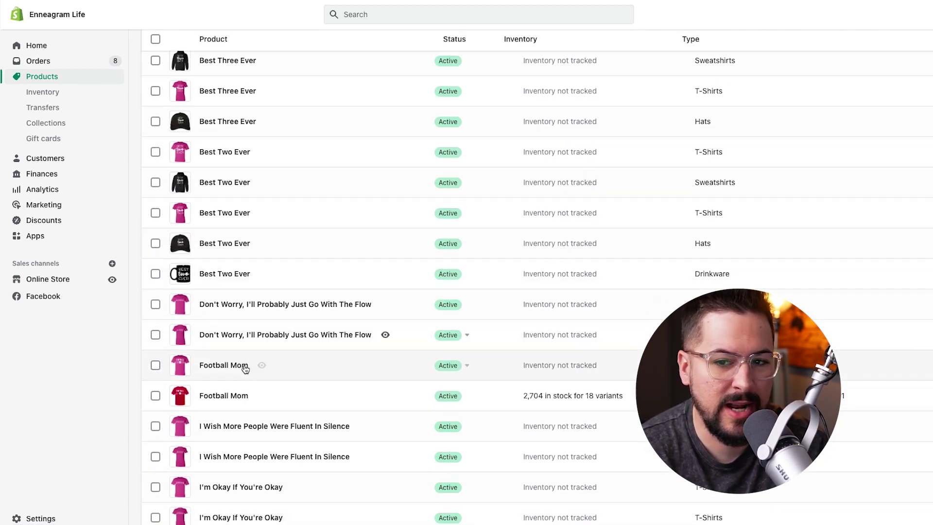
{"action": "scroll", "coordinate": [243, 369], "scroll_direction": "up", "scroll_amount": 15}
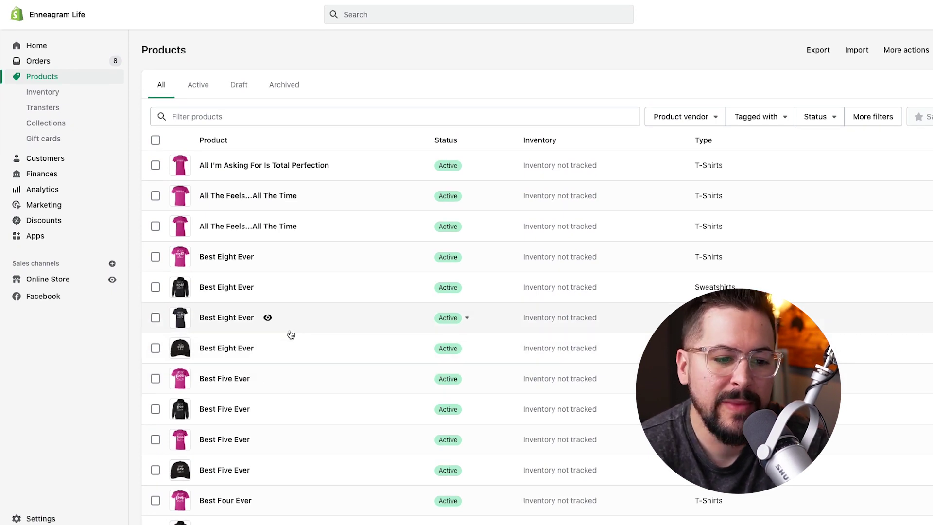
{"action": "scroll", "coordinate": [246, 176], "scroll_direction": "down", "scroll_amount": 20}
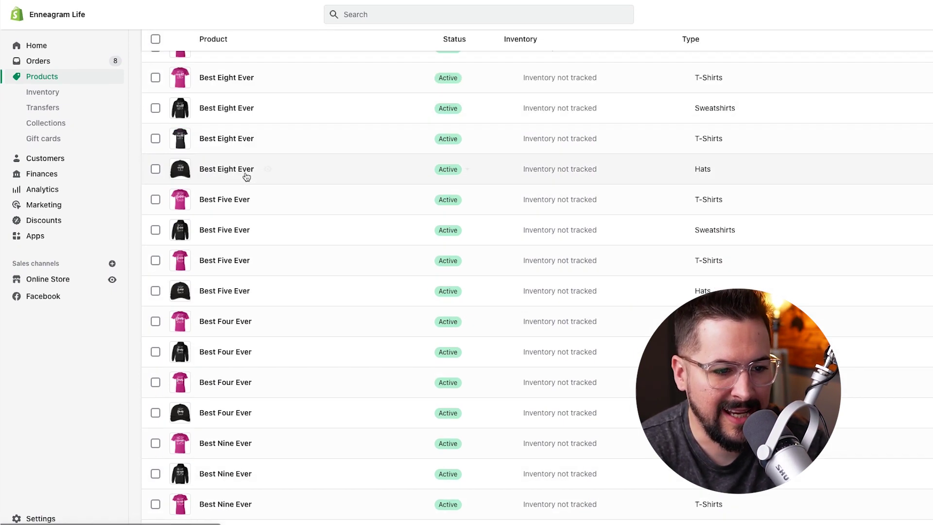
{"action": "scroll", "coordinate": [246, 177], "scroll_direction": "up", "scroll_amount": 10}
{"action": "scroll", "coordinate": [246, 177], "scroll_direction": "up", "scroll_amount": 10}
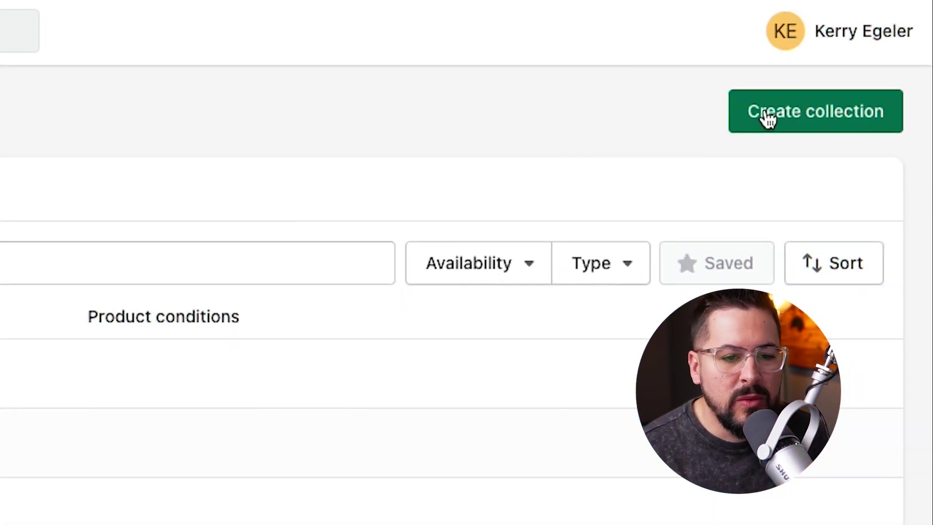
Create a new collection and enter 'Hats' as its title
{"action": "left_click", "coordinate": [767, 124]}
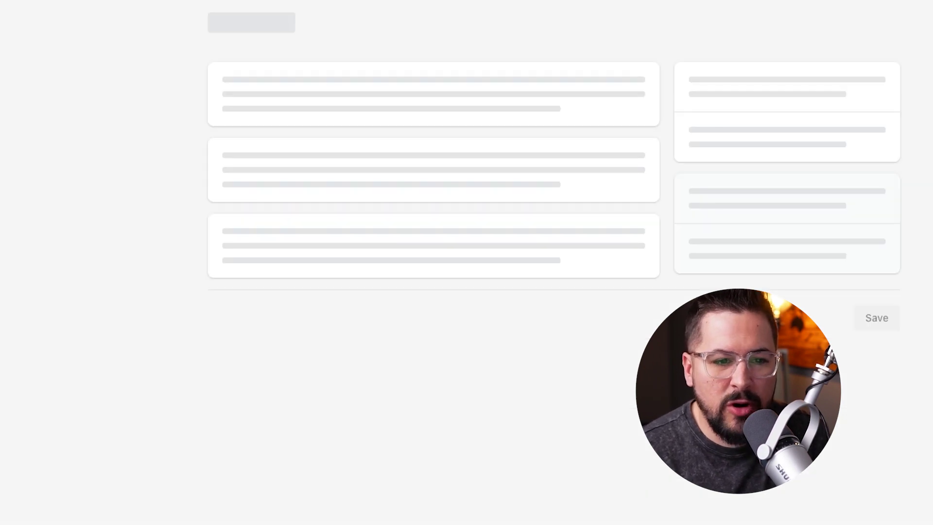
{"action": "scroll", "coordinate": [646, 195], "scroll_direction": "down", "scroll_amount": 2}
{"action": "scroll", "coordinate": [642, 206], "scroll_direction": "up", "scroll_amount": 2}
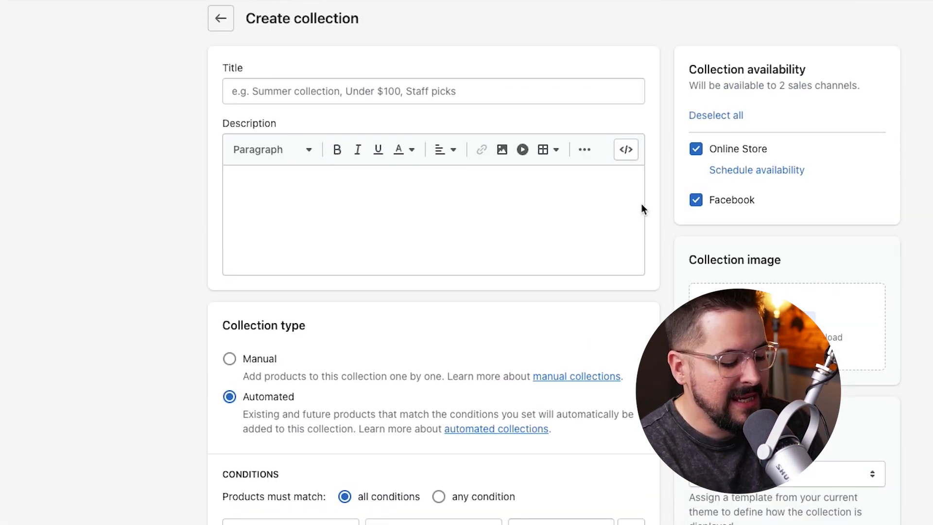
{"action": "left_click", "coordinate": [506, 101]}
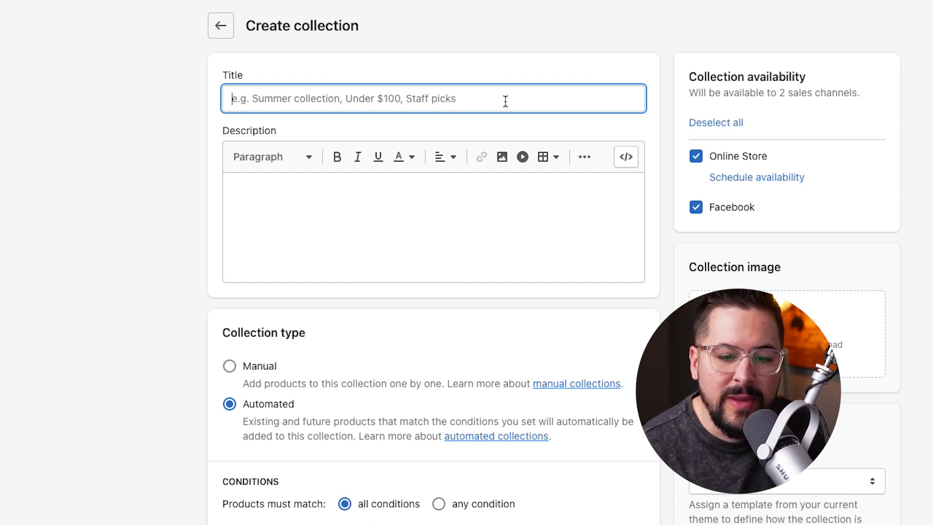
{"action": "type", "text": "Hats"}
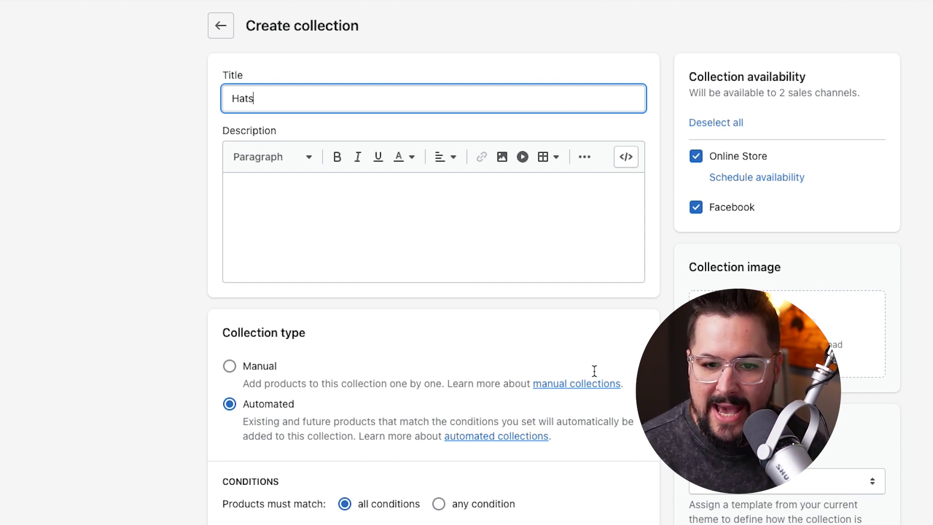
Keep the condition as Product tag is equal to after reviewing the options
{"action": "scroll", "coordinate": [594, 370], "scroll_direction": "down", "scroll_amount": 2}
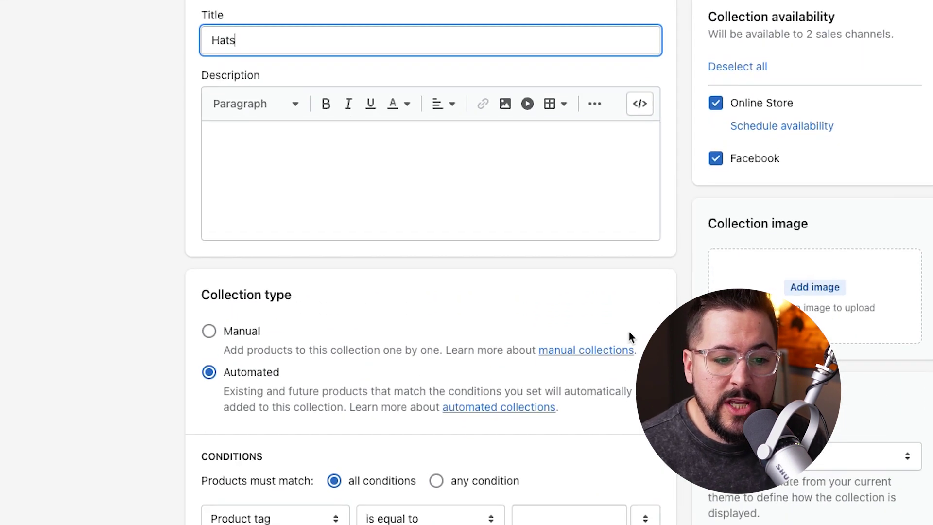
{"action": "scroll", "coordinate": [662, 225], "scroll_direction": "down", "scroll_amount": 2}
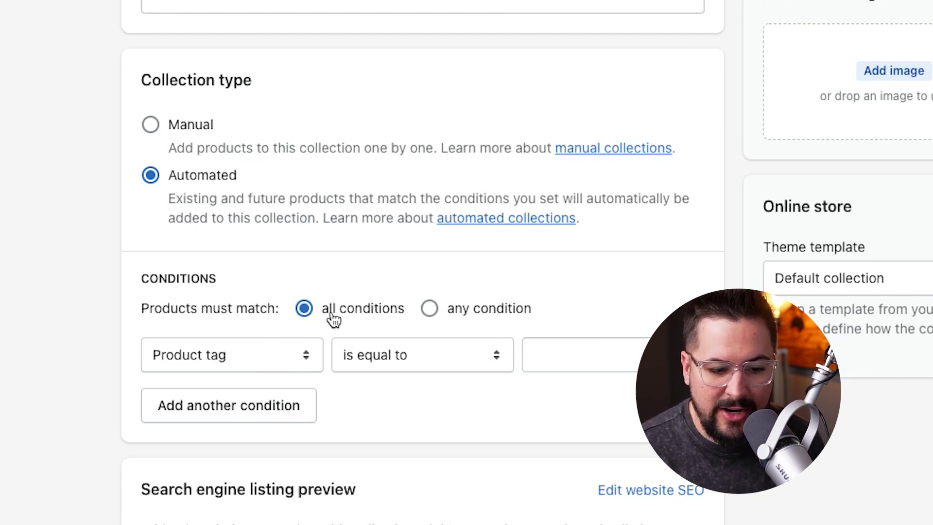
{"action": "left_click", "coordinate": [280, 355]}
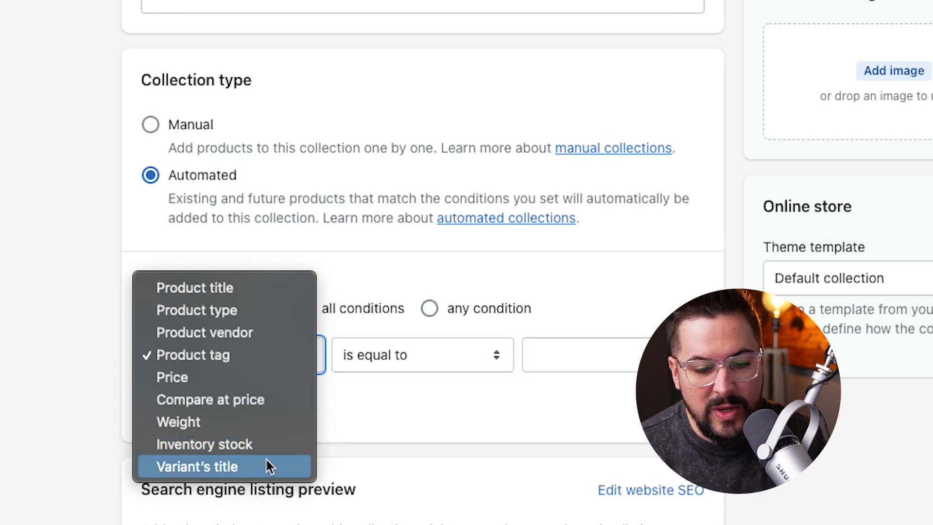
{"action": "left_click", "coordinate": [405, 405]}
{"action": "left_click", "coordinate": [493, 355]}
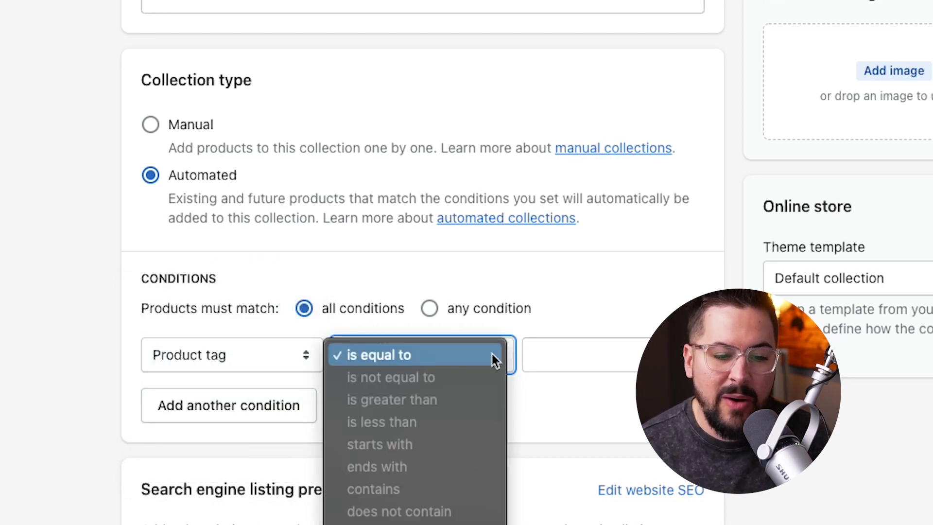
{"action": "left_click", "coordinate": [495, 358]}
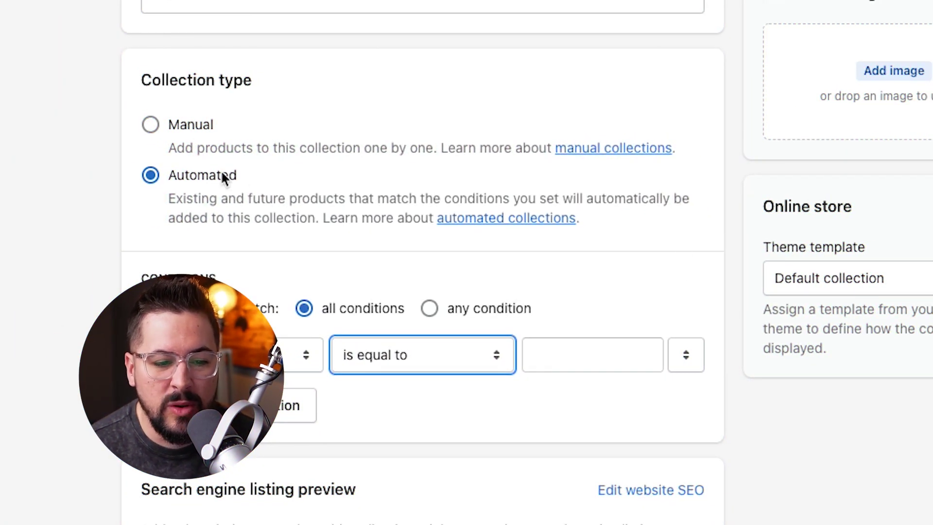
Switch the Hats collection type to Manual and save it
{"action": "left_click", "coordinate": [151, 127]}
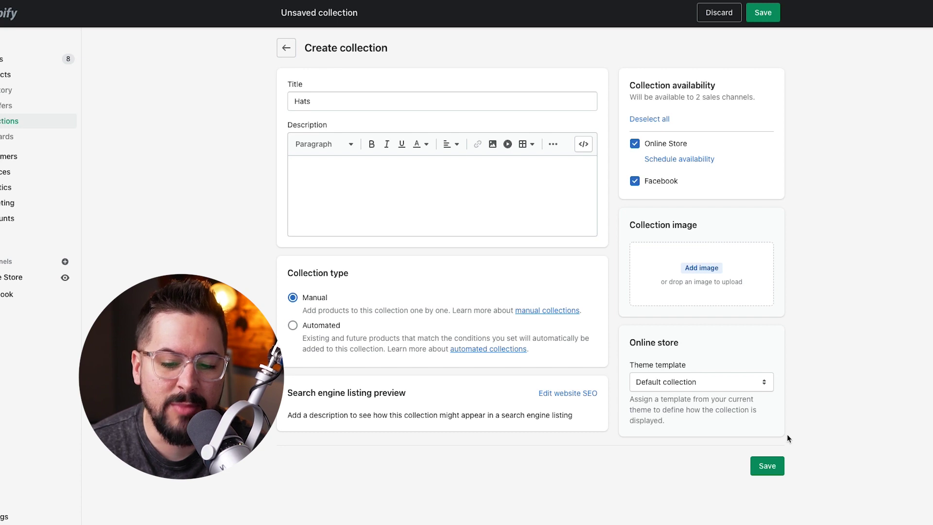
{"action": "left_click", "coordinate": [766, 468]}
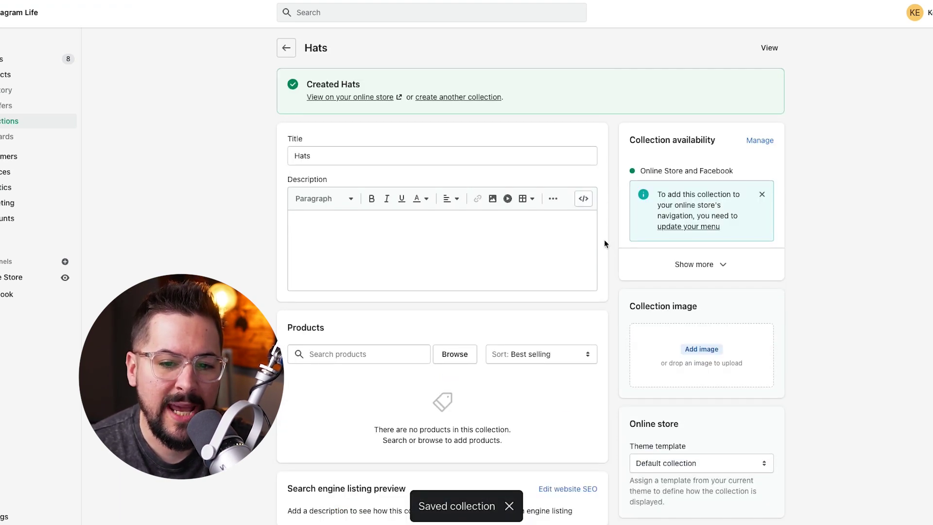
Search products for 'hat' and add the black Best Eight Ever hat to the collection
{"action": "scroll", "coordinate": [609, 251], "scroll_direction": "down", "scroll_amount": 2}
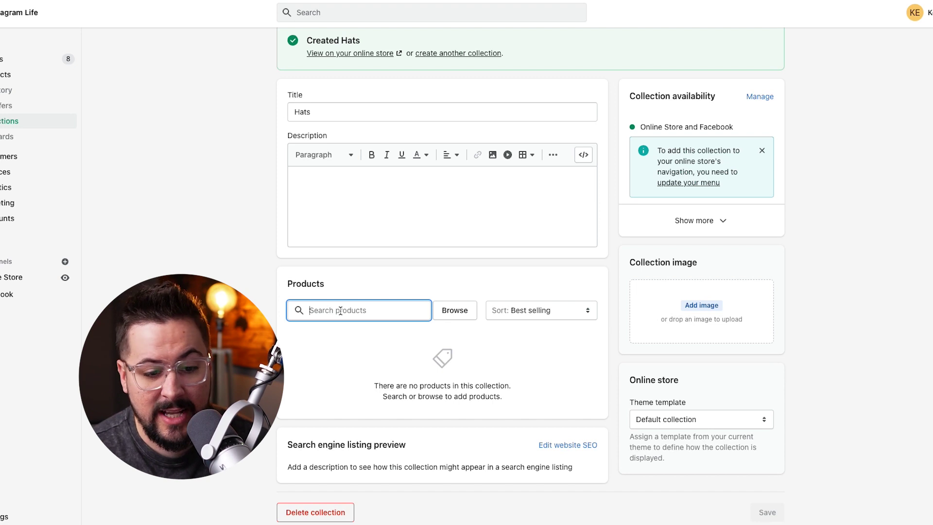
{"action": "type", "text": "hat"}
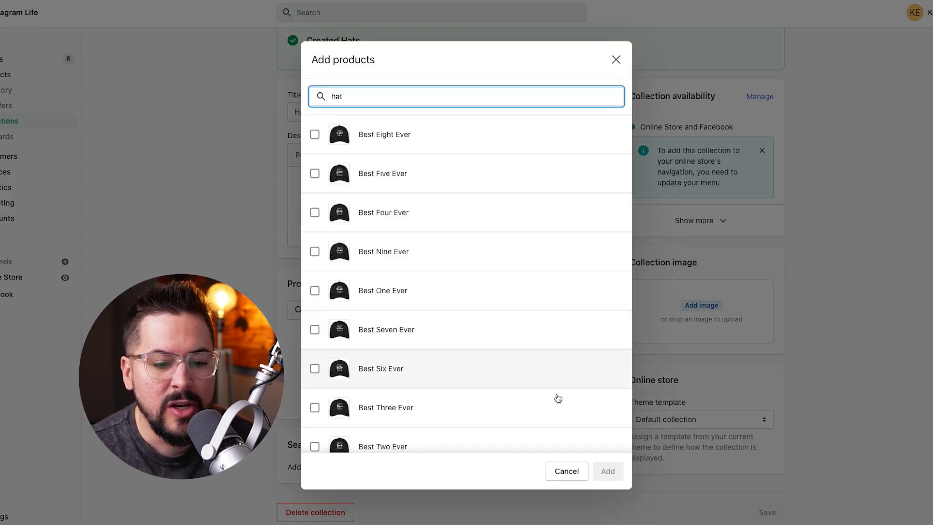
{"action": "left_click", "coordinate": [572, 468]}
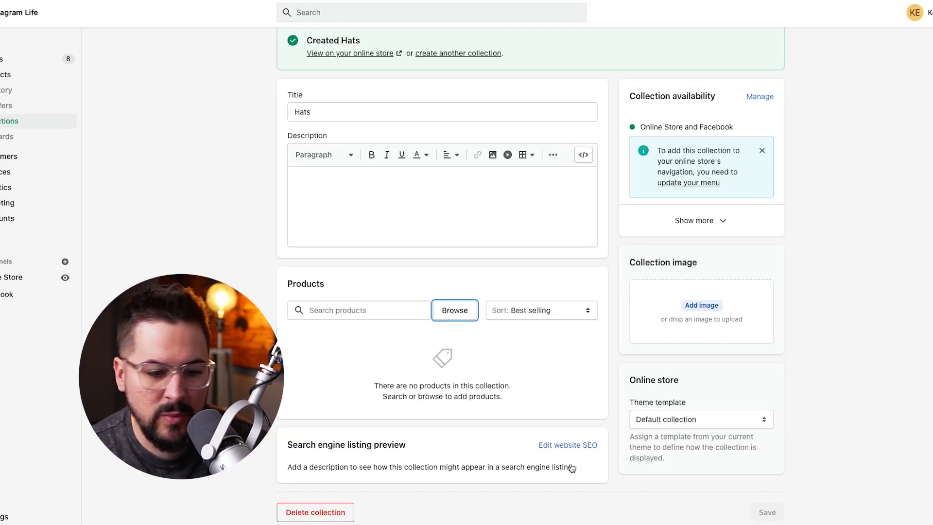
{"action": "left_click", "coordinate": [454, 311]}
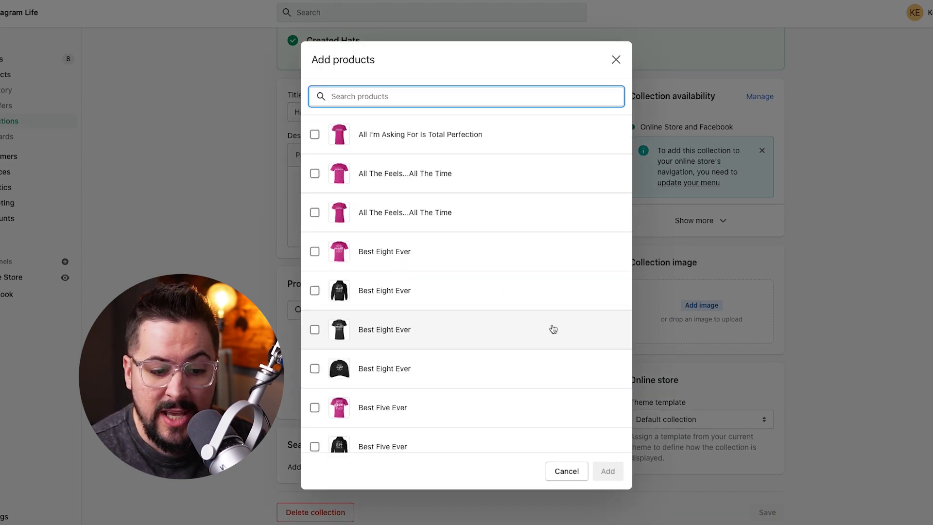
{"action": "left_click", "coordinate": [315, 369]}
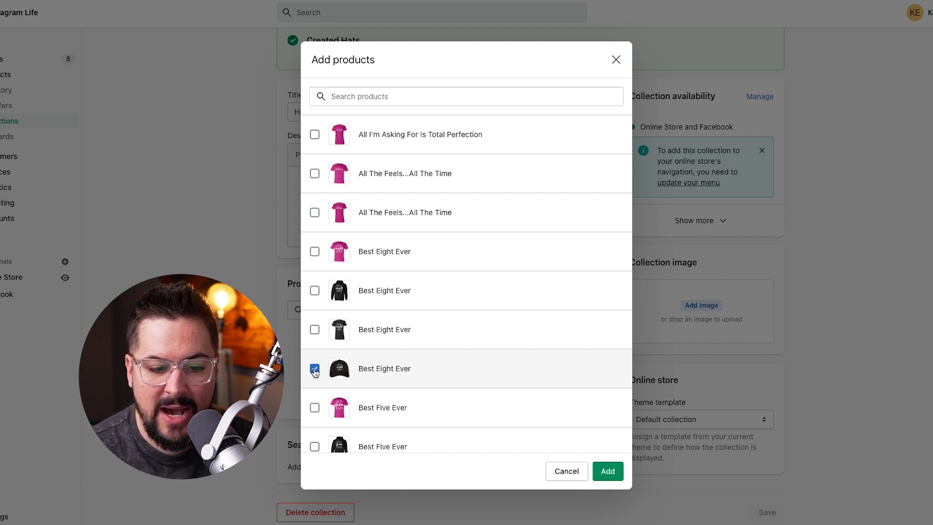
{"action": "left_click", "coordinate": [611, 477]}
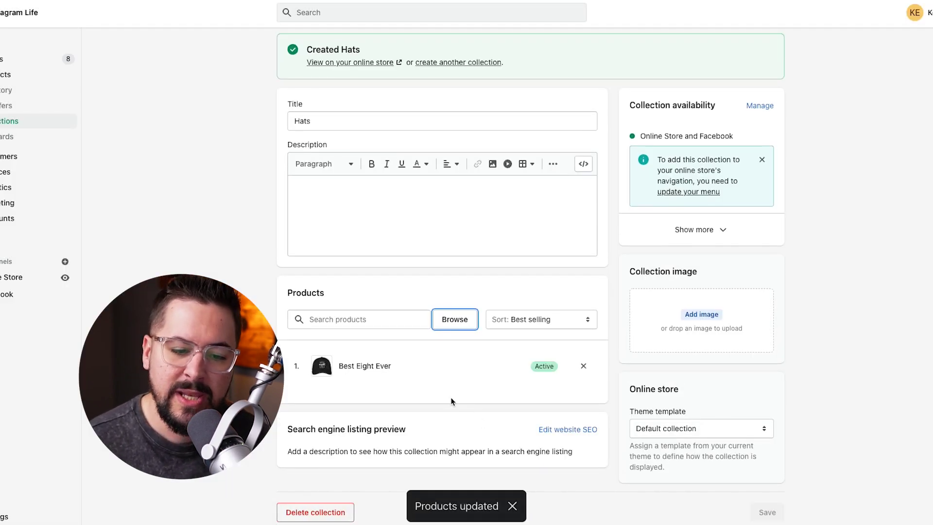
Add the black Best Five Ever hat to the collection as well
{"action": "left_click", "coordinate": [455, 320]}
{"action": "scroll", "coordinate": [465, 319], "scroll_direction": "down", "scroll_amount": 5}
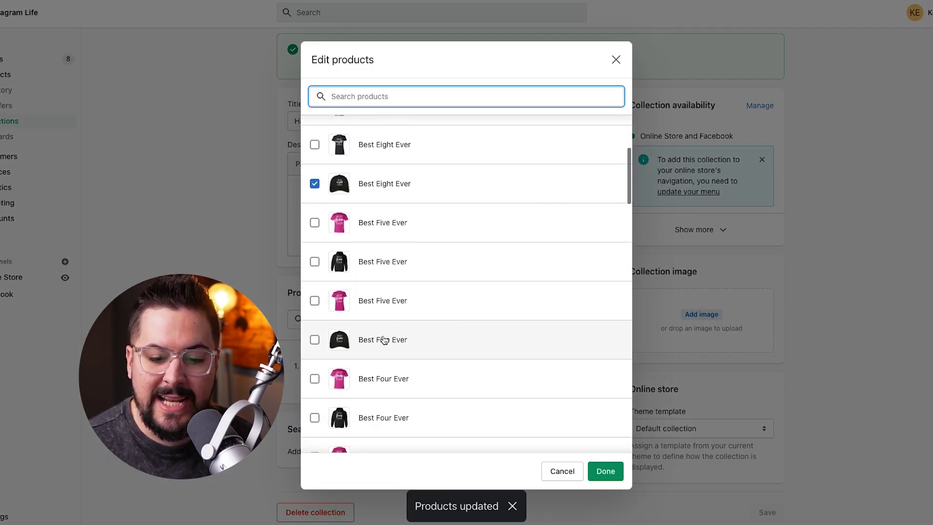
{"action": "left_click", "coordinate": [324, 345]}
{"action": "left_click", "coordinate": [605, 471]}
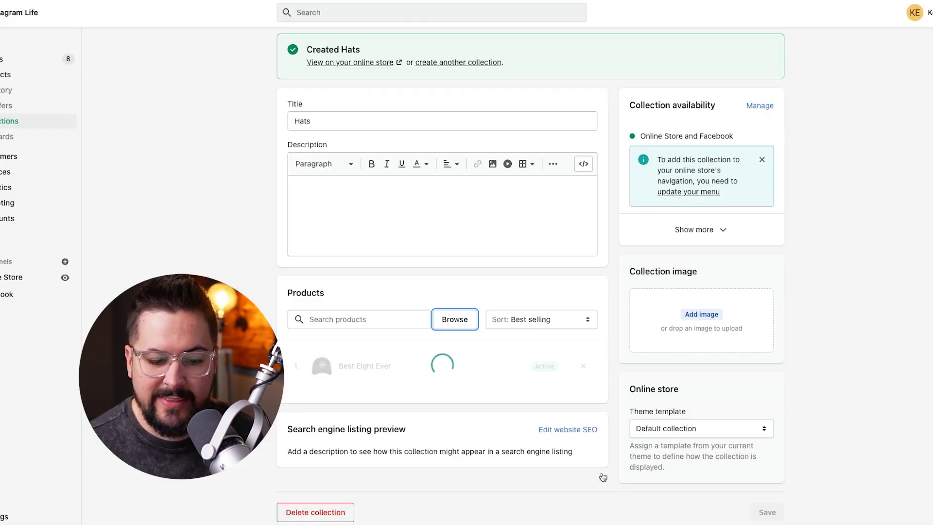
Scroll the collections list to confirm Hats is listed first
{"action": "scroll", "coordinate": [637, 465], "scroll_direction": "down", "scroll_amount": 1}
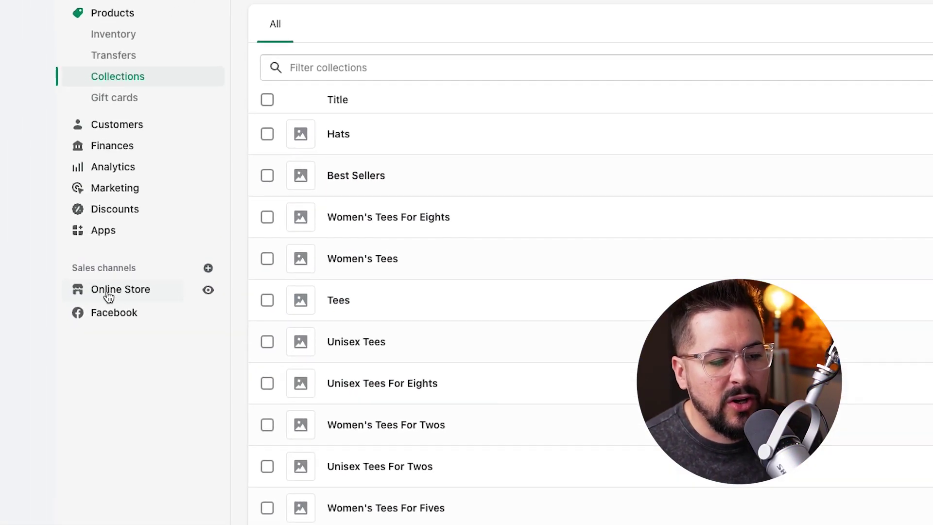
In Online Store > Navigation, create a menu titled 'Main Menu' and start its first item
{"action": "left_click", "coordinate": [125, 295]}
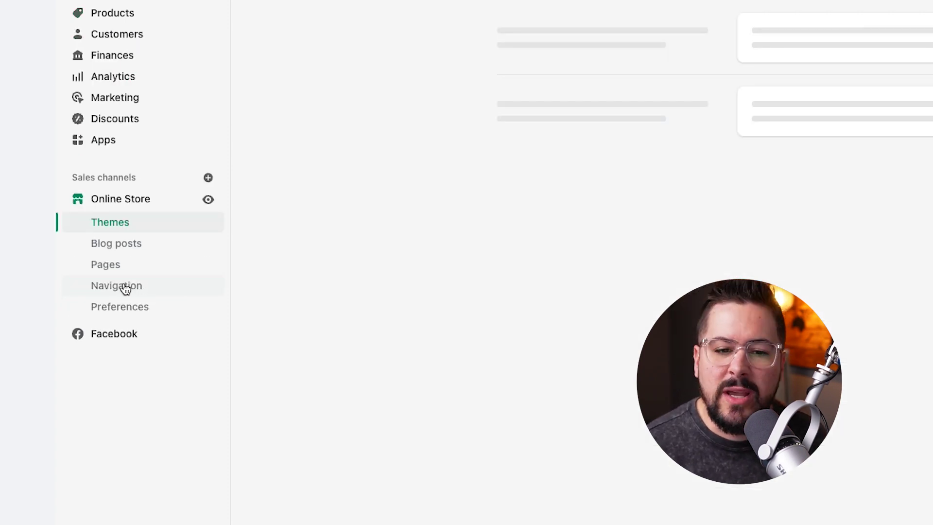
{"action": "left_click", "coordinate": [125, 287]}
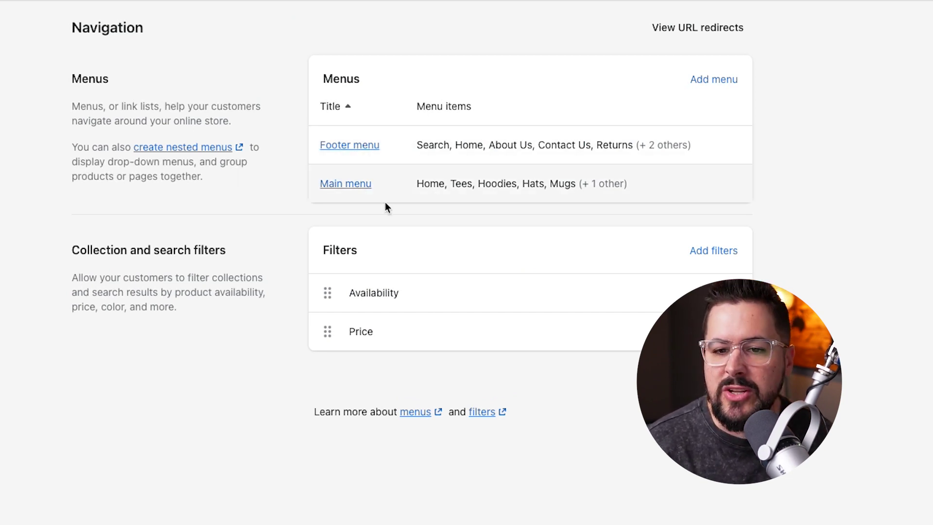
{"action": "left_click", "coordinate": [713, 81]}
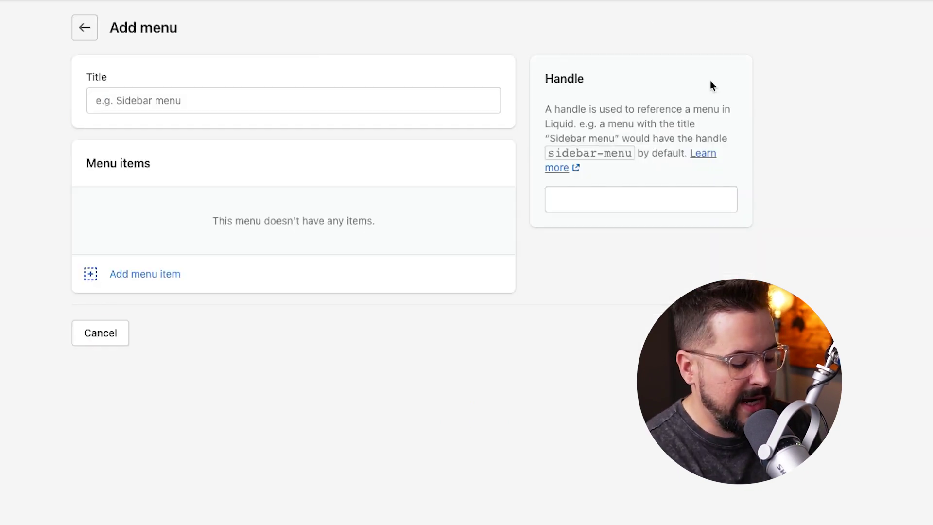
{"action": "left_click", "coordinate": [342, 106]}
{"action": "type", "text": "Main Menu"}
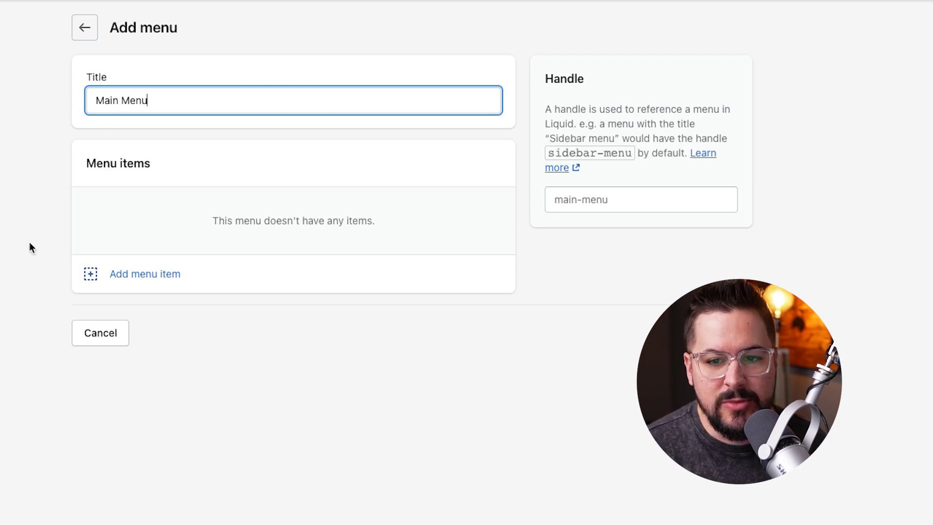
{"action": "left_click", "coordinate": [136, 274]}
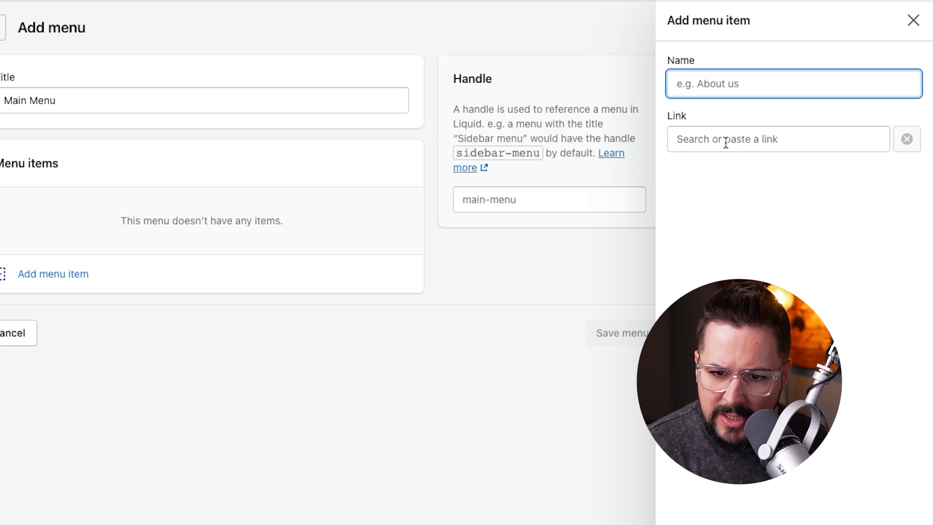
Link the menu item to the Hats collection under Collections and confirm it
{"action": "left_click", "coordinate": [758, 139]}
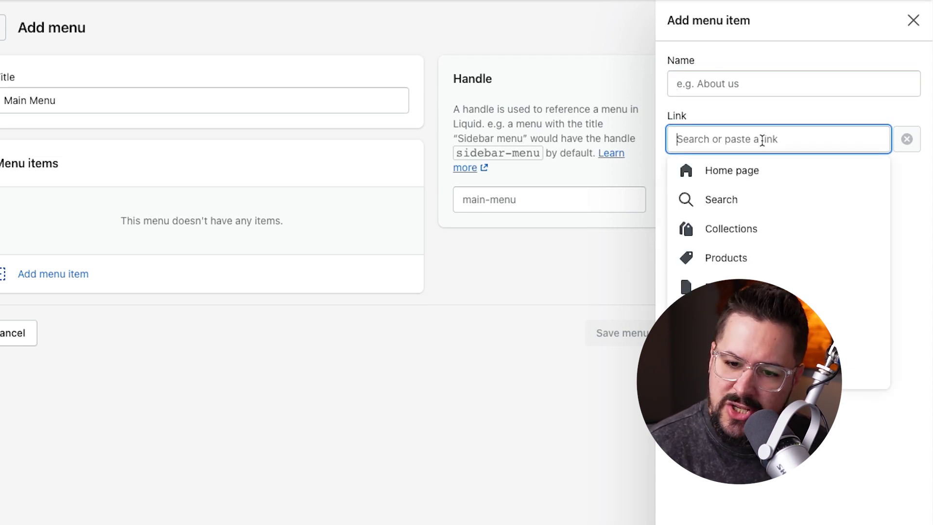
{"action": "left_click", "coordinate": [751, 229]}
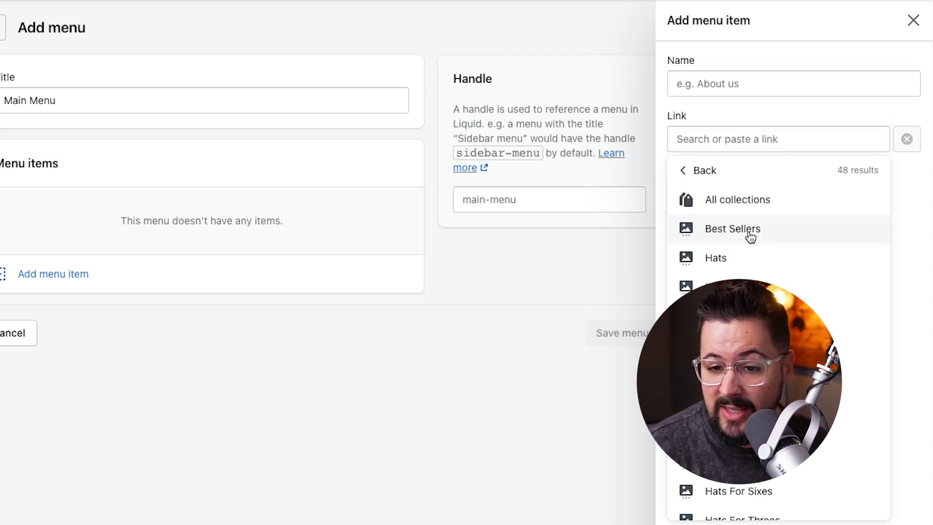
{"action": "left_click", "coordinate": [738, 262]}
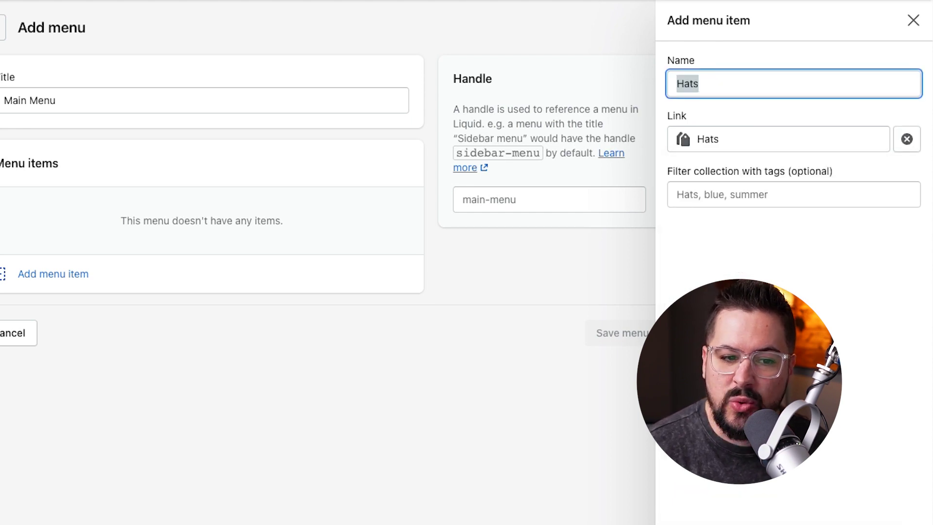
{"action": "key", "text": "Return"}
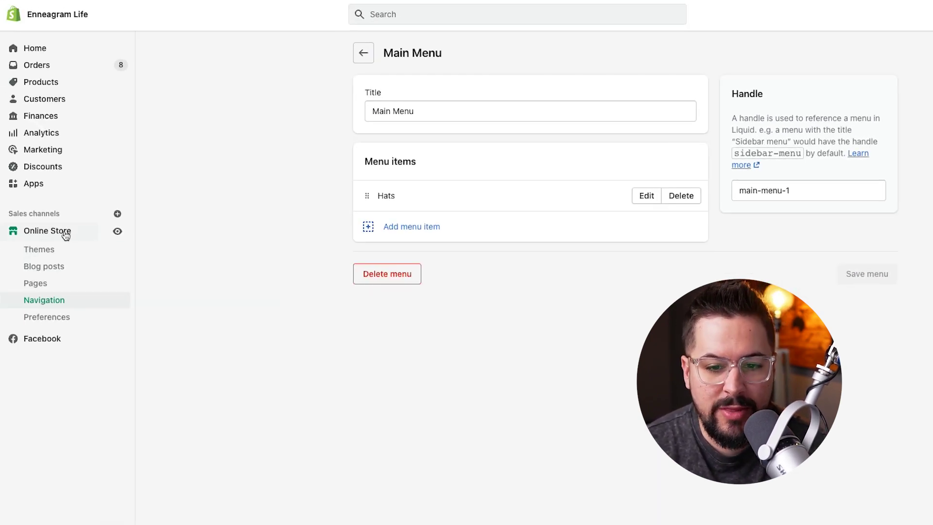
Customize the live theme and bring up its Header settings
{"action": "left_click", "coordinate": [66, 235]}
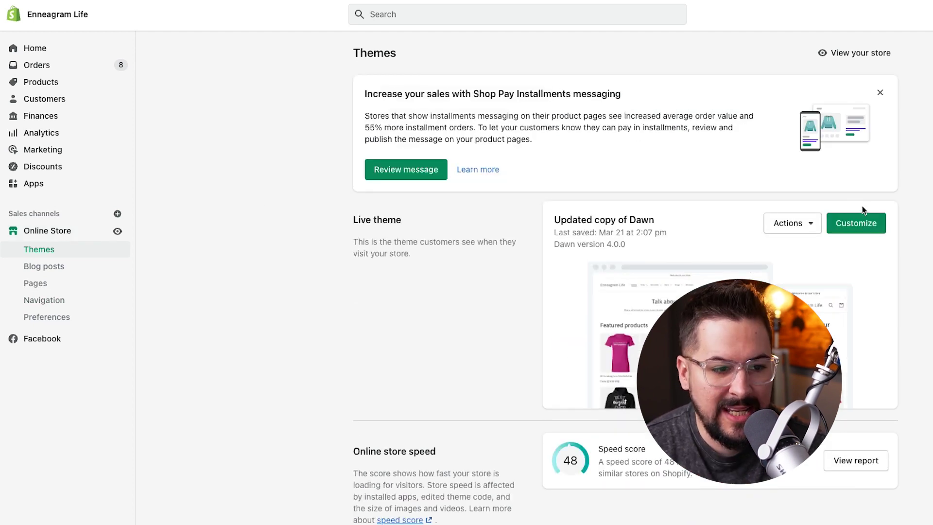
{"action": "left_click", "coordinate": [864, 237]}
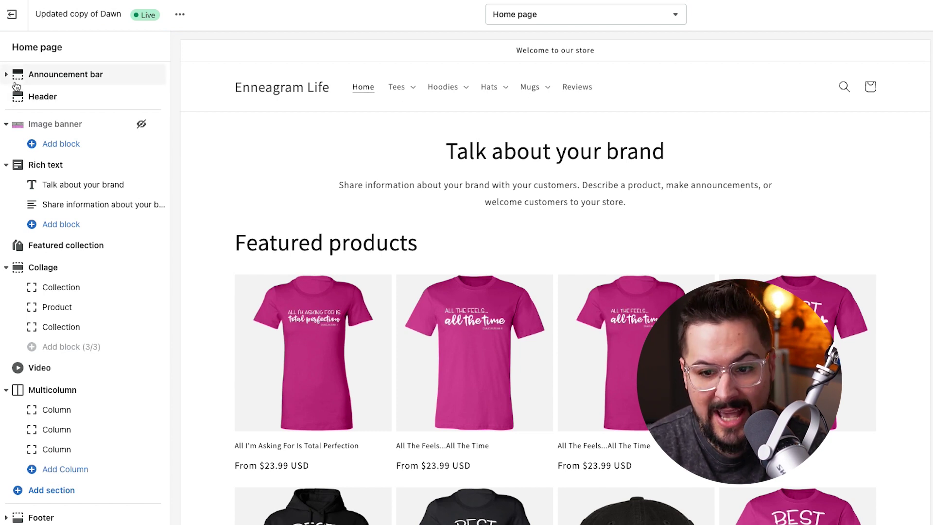
{"action": "left_click", "coordinate": [43, 96]}
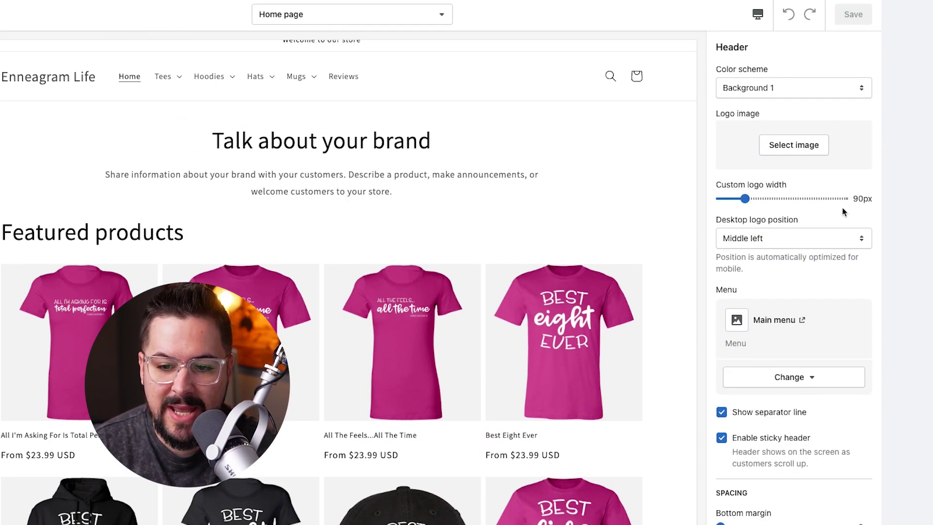
{"action": "left_click_drag", "start_coordinate": [723, 289], "coordinate": [754, 329]}
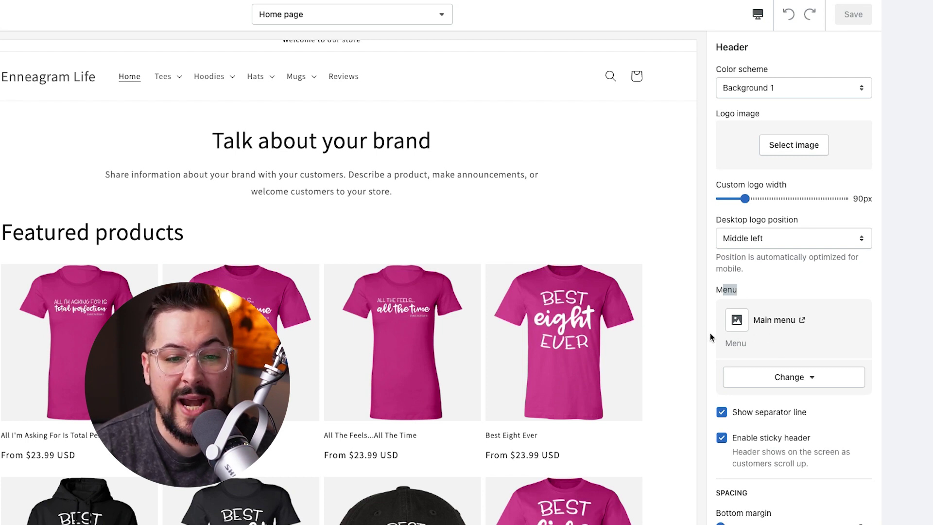